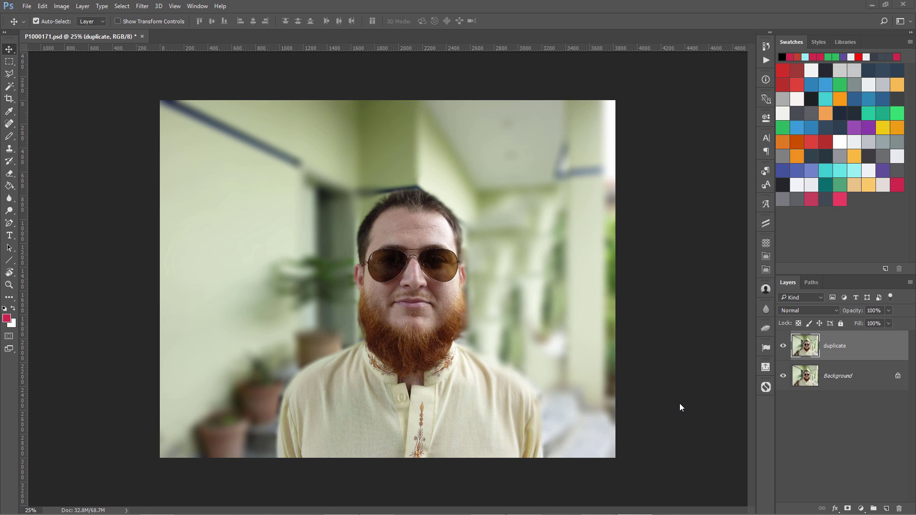
Step: Show the Actions panel, then expand and collapse the Deeply Matte and Default Actions sets
click(766, 60)
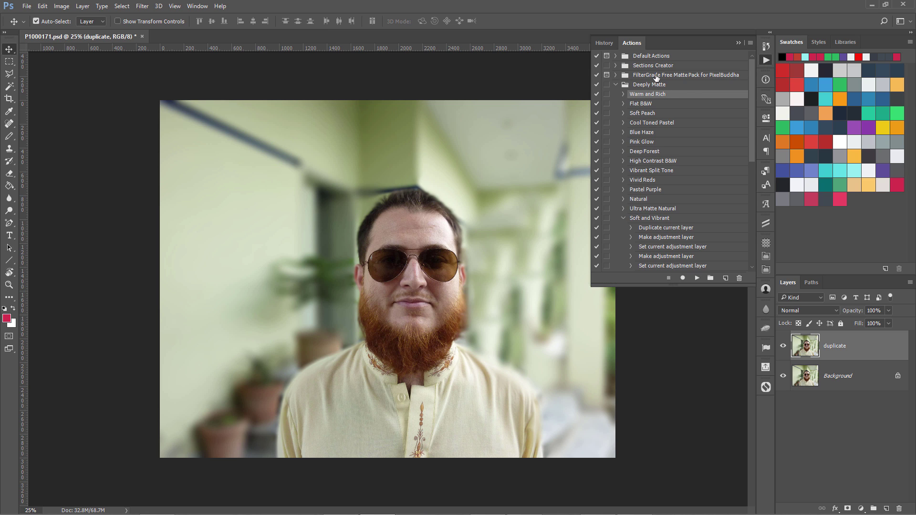
click(616, 85)
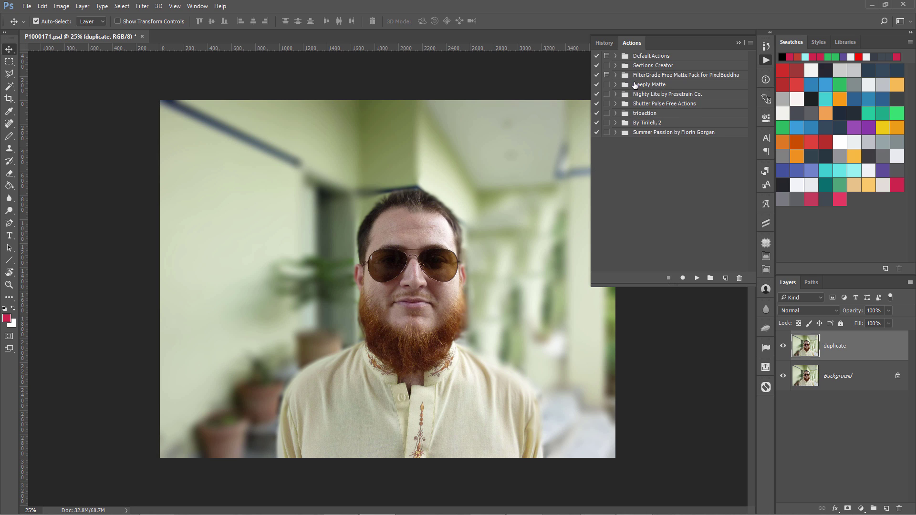
click(616, 85)
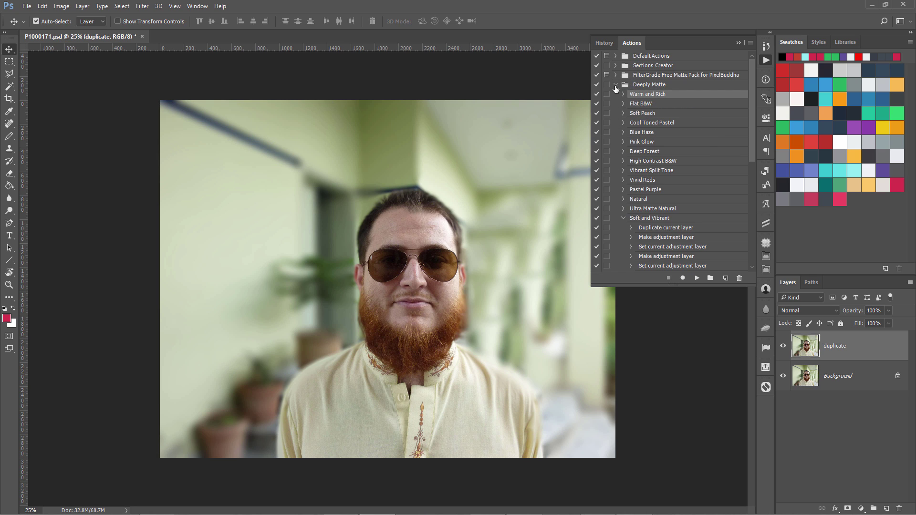
click(616, 84)
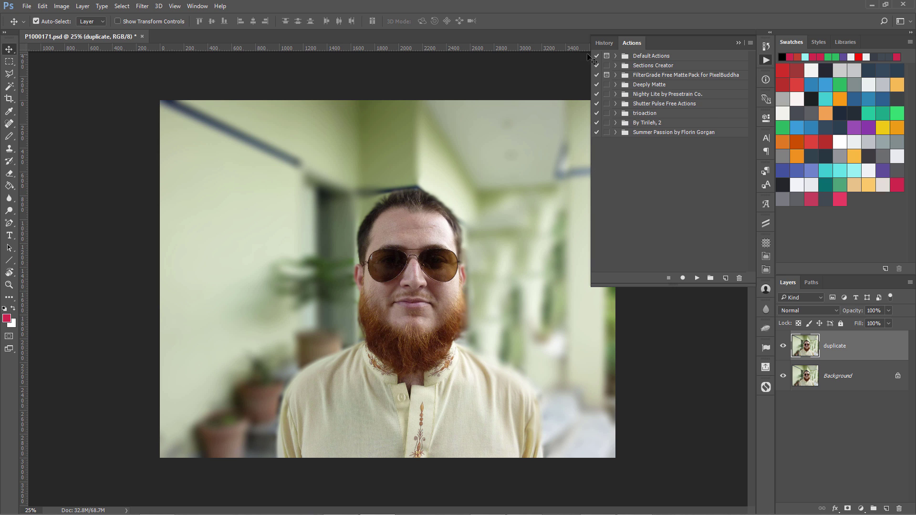
click(192, 6)
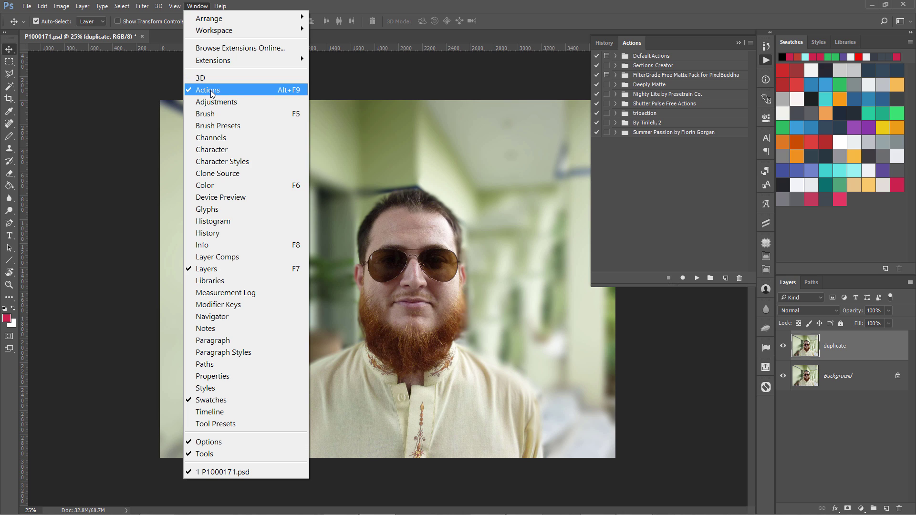
click(676, 156)
click(616, 56)
click(616, 55)
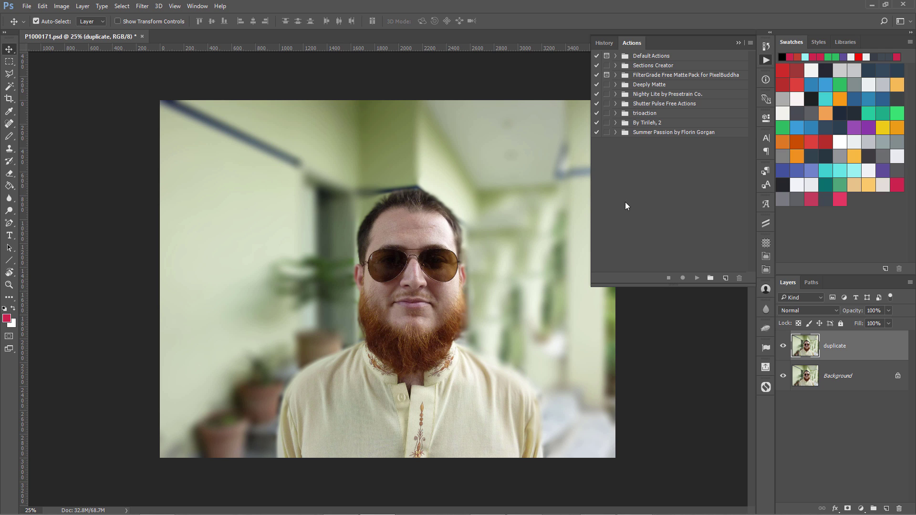
Step: Run the Deeply Matte 'Warm and Rich' action on the portrait
click(616, 88)
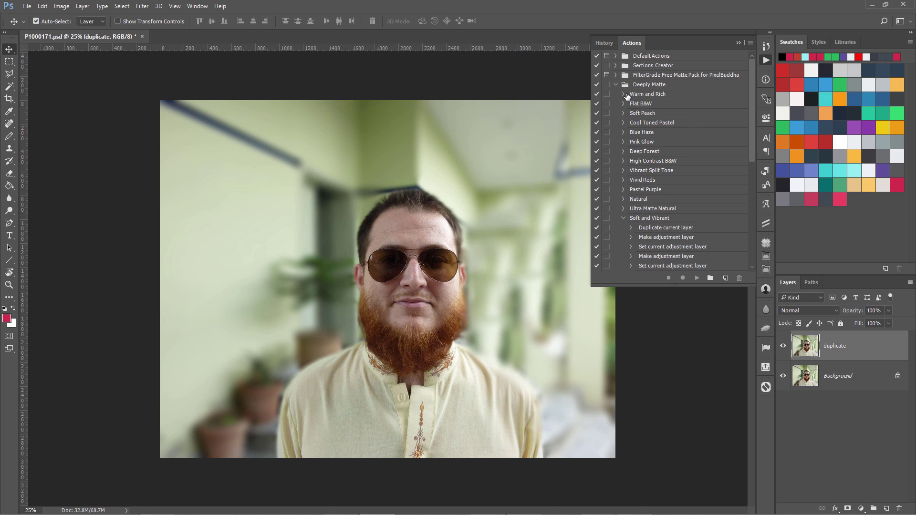
click(645, 95)
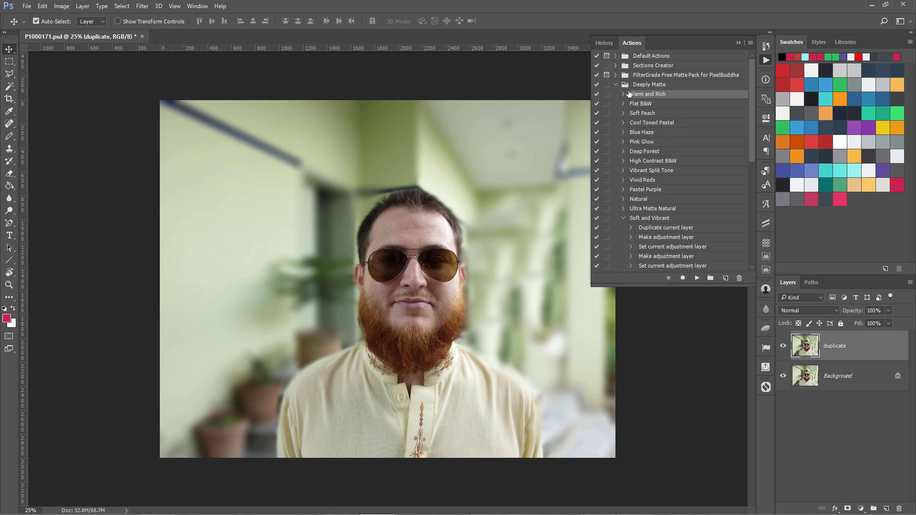
click(697, 279)
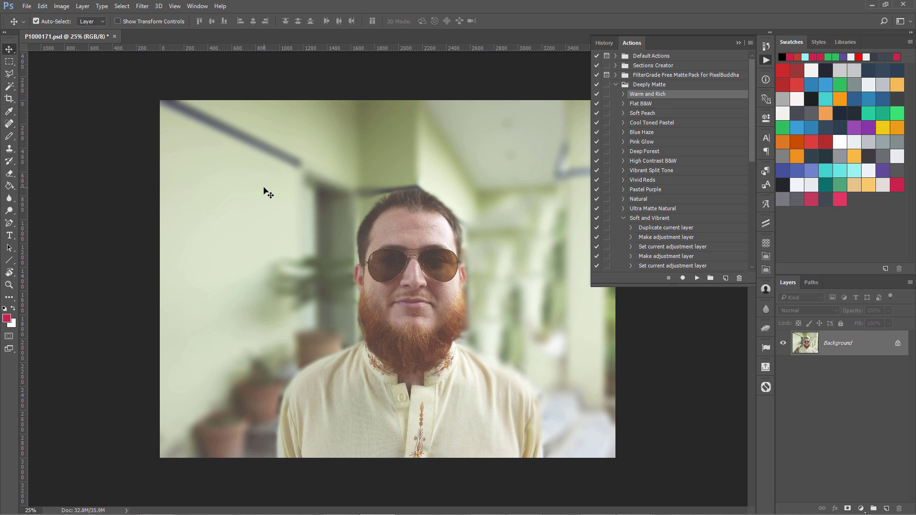
Step: Step back through history to restore the separate Curves, Hue/Saturation and Gradient Map layers
click(42, 6)
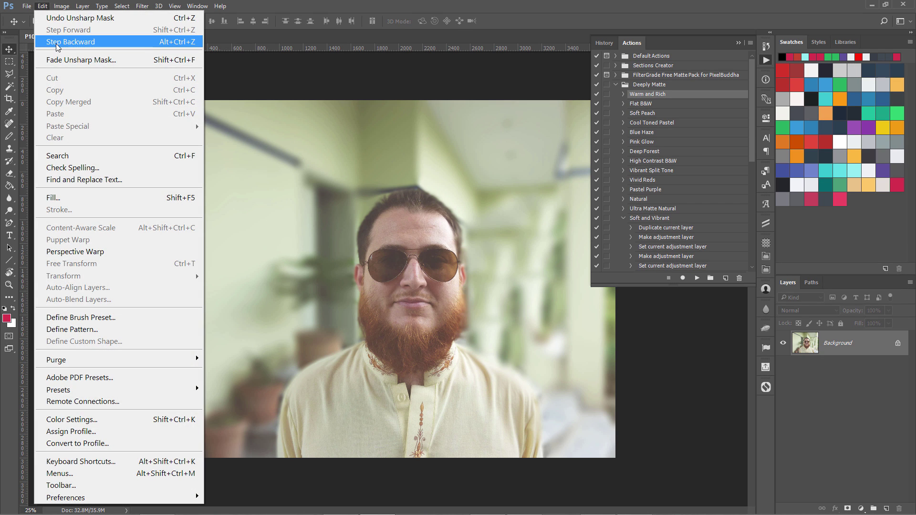
click(56, 44)
key(ctrl)
key(ctrl+shift+z)
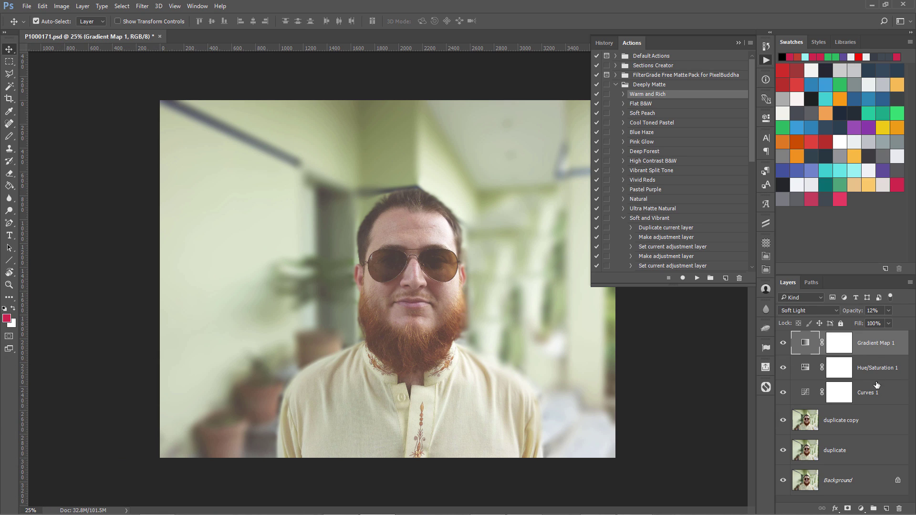
shift+click(877, 396)
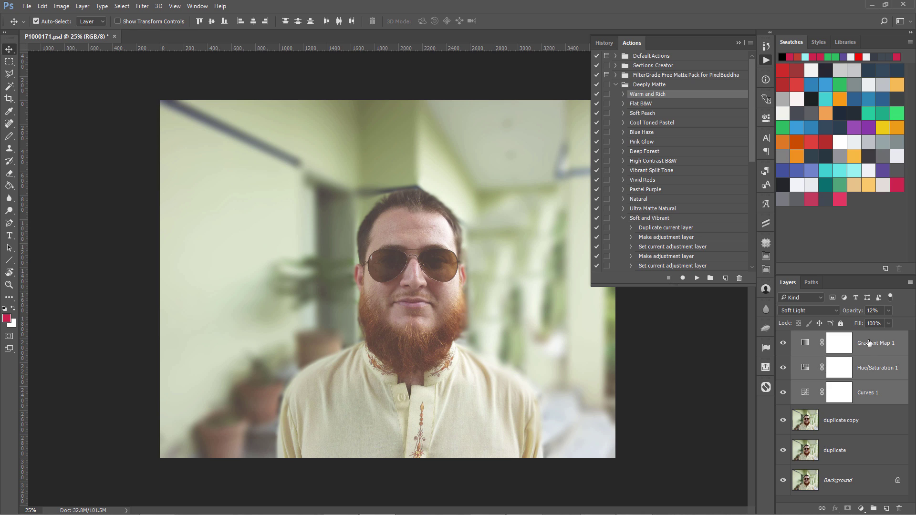
click(871, 370)
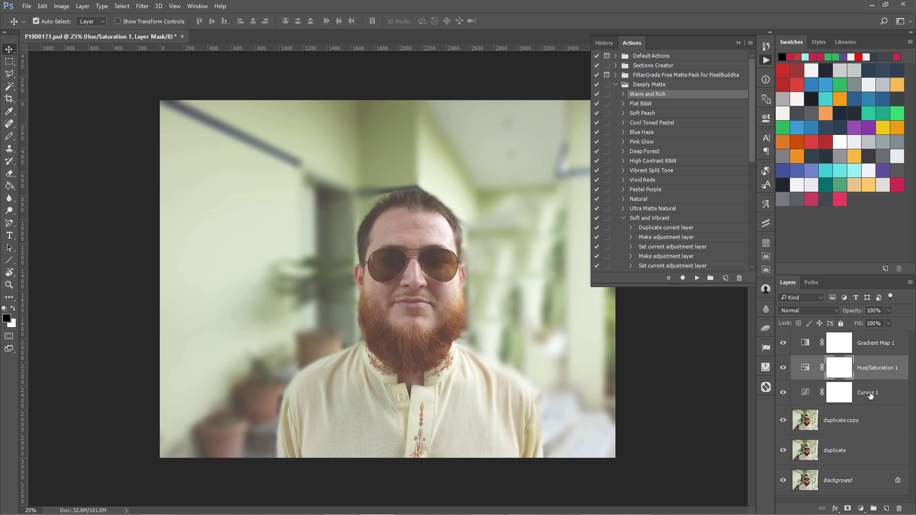
click(870, 395)
Step: Toggle Curves 1, Hue/Saturation 1 and Gradient Map 1 visibility to compare, then delete all three
click(783, 392)
click(786, 371)
click(785, 346)
click(785, 347)
click(785, 368)
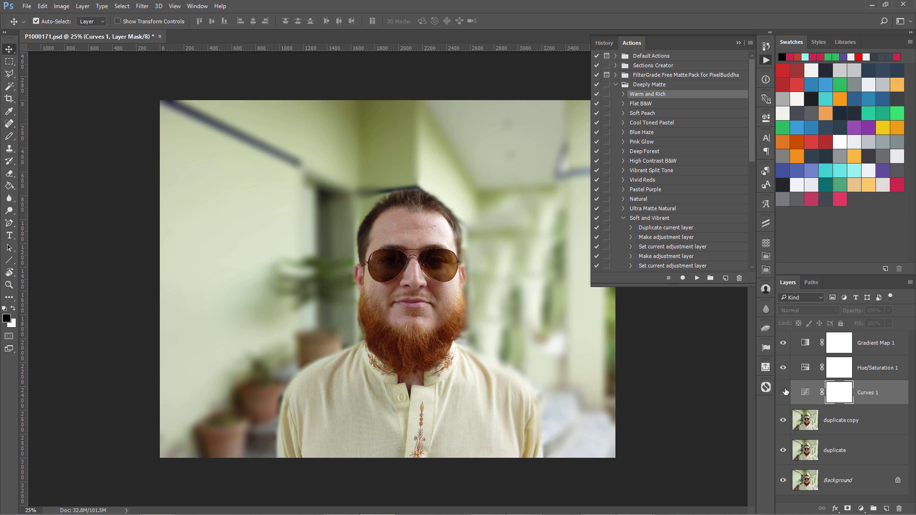
click(785, 392)
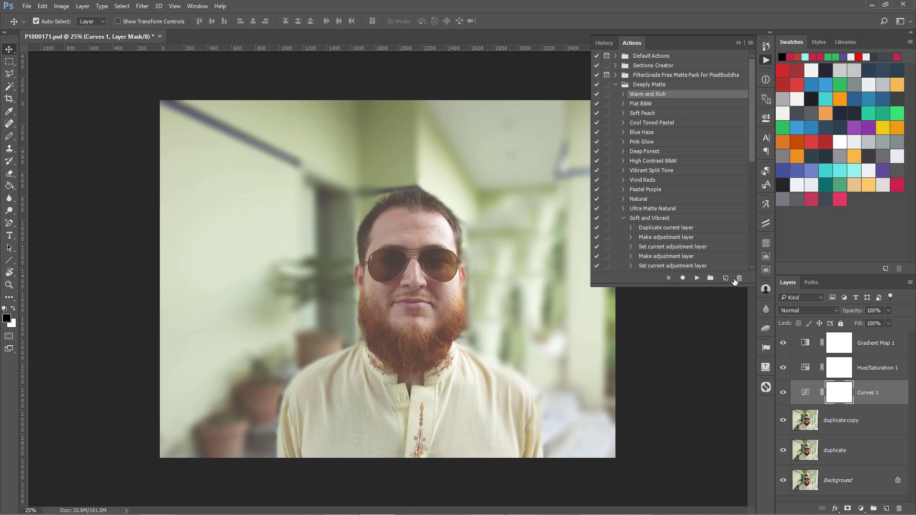
shift+click(867, 344)
key(Delete)
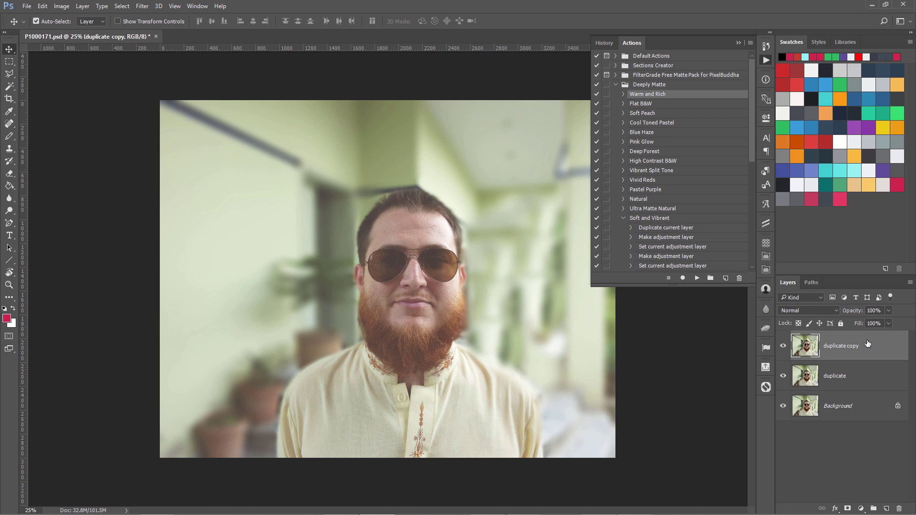
Step: Run the Deeply Matte 'Soft Peach' action on the portrait, leaving the Actions panel closed
click(643, 113)
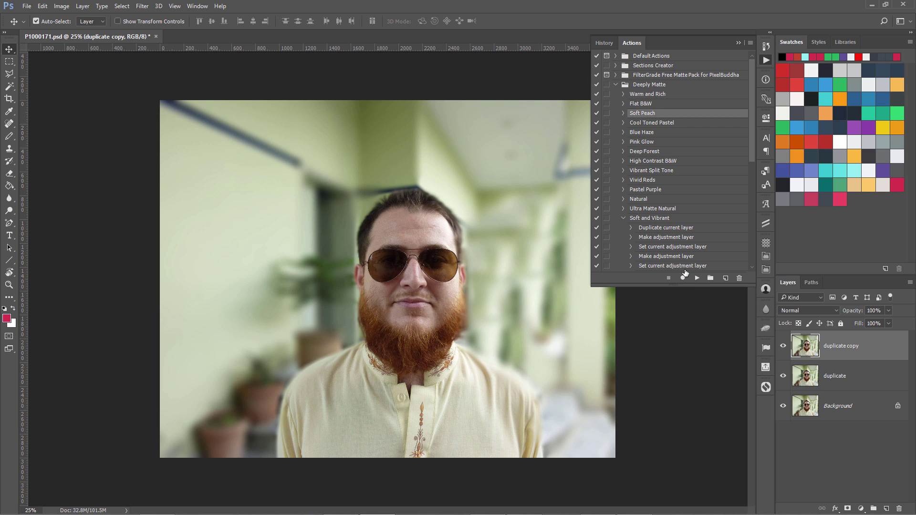
click(697, 279)
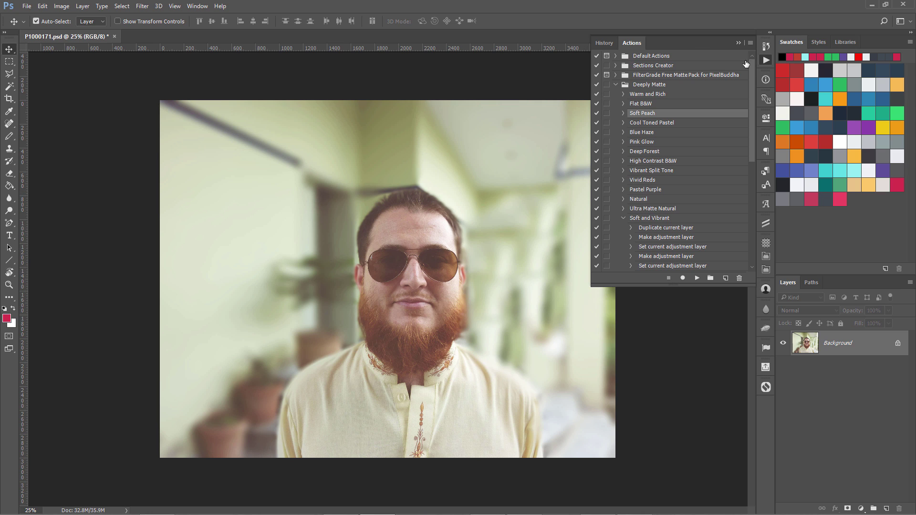
click(766, 60)
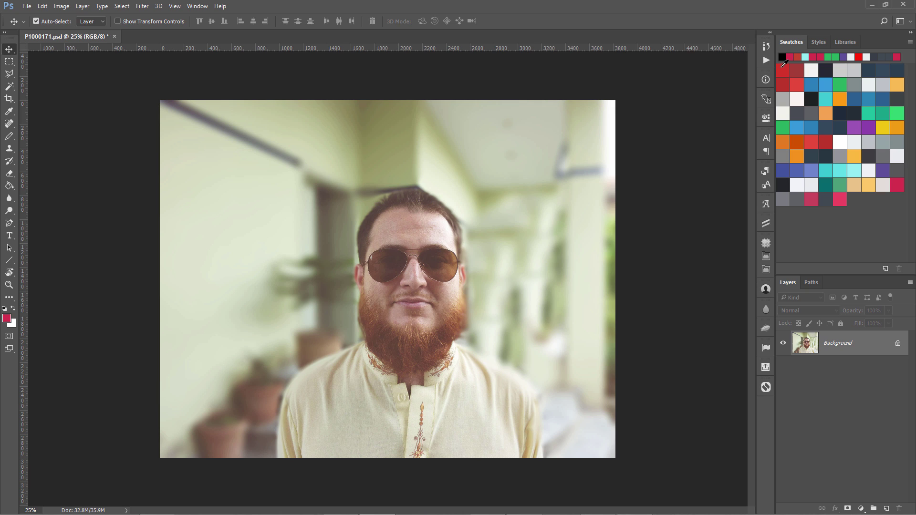
click(766, 60)
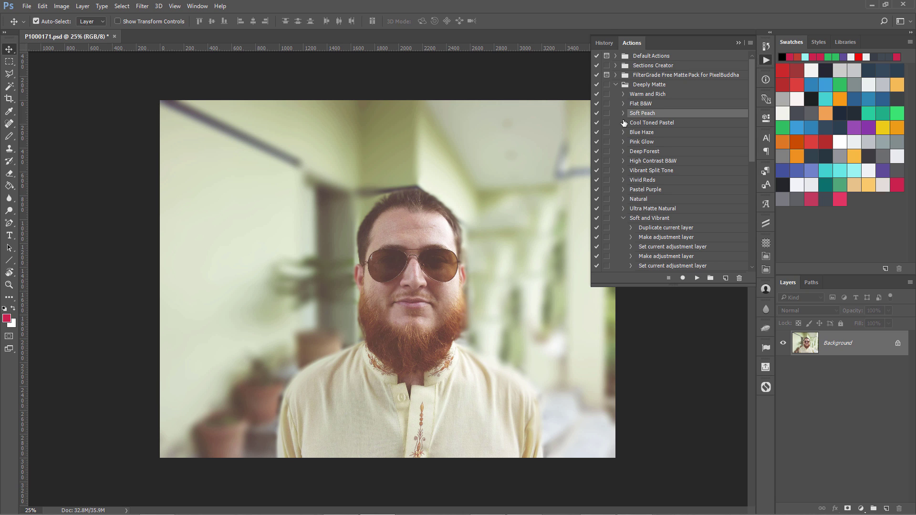
click(766, 59)
Step: Minimize Photoshop and open its install folder from the desktop shortcut's properties
click(871, 4)
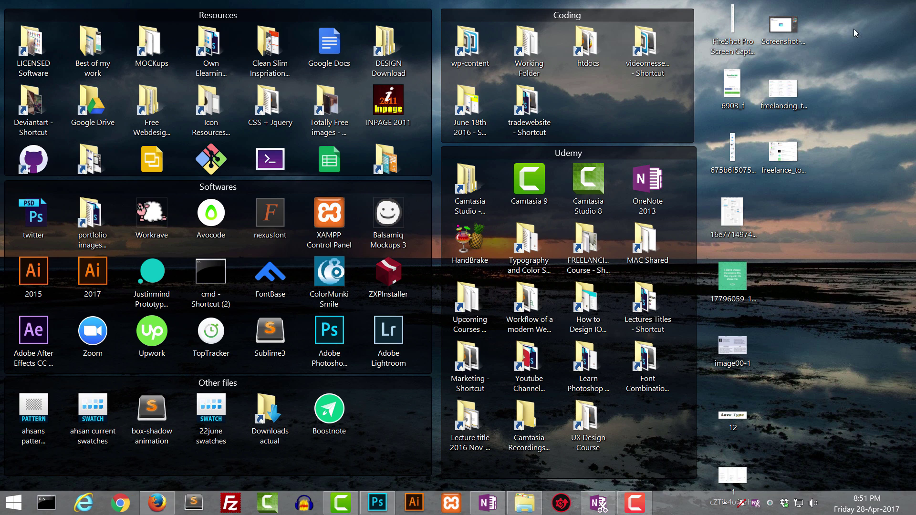
right_click(329, 336)
click(368, 454)
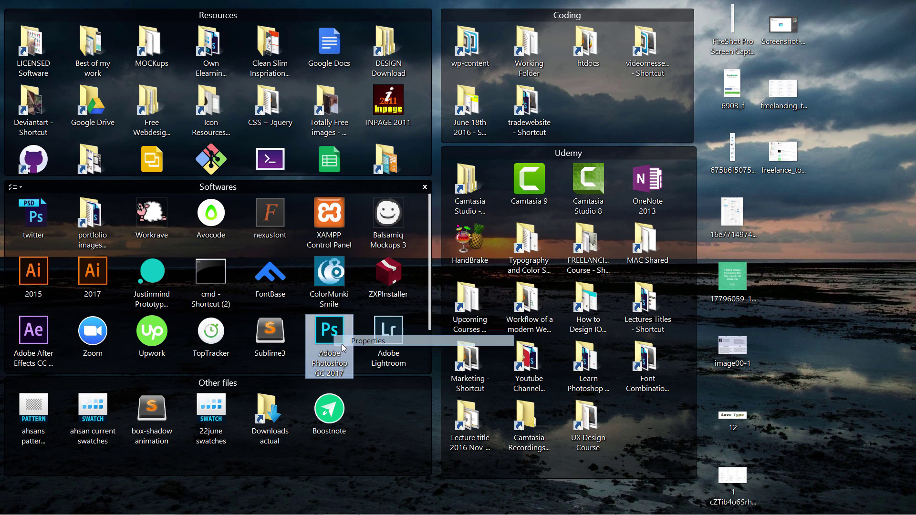
click(389, 416)
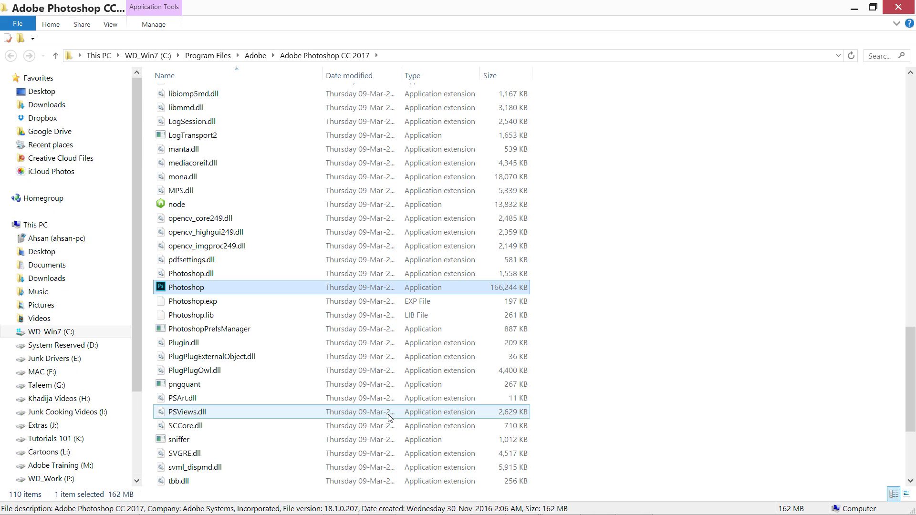
Step: Browse Presets > Actions to view the installed ATN files, then return to Photoshop
scroll(289, 325, up, 20)
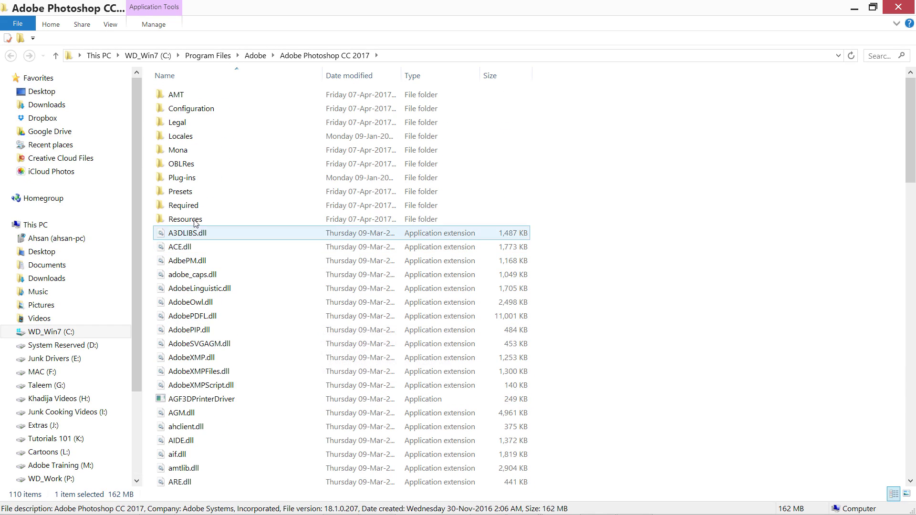
double_click(188, 192)
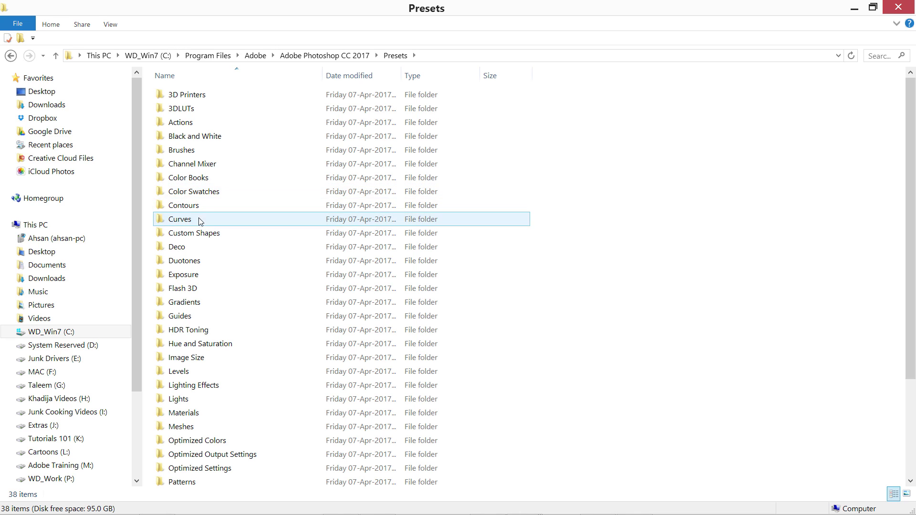
click(214, 344)
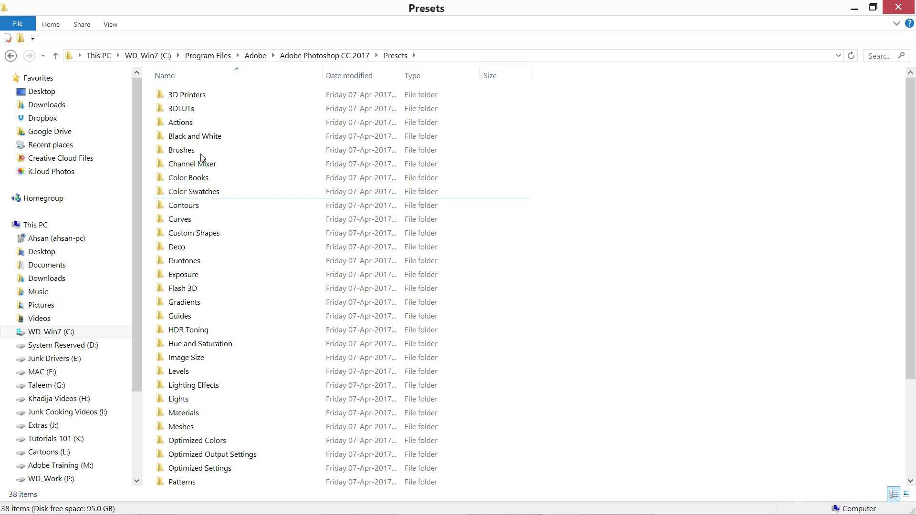
click(190, 123)
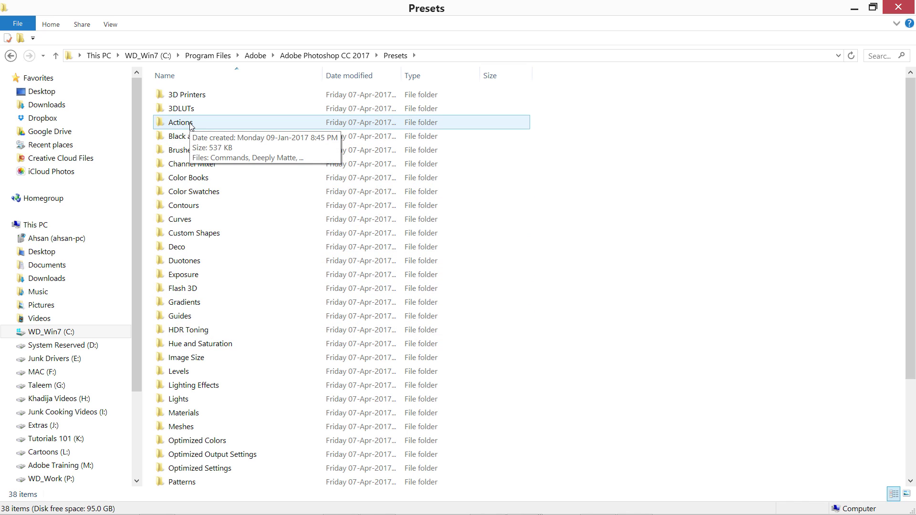
double_click(190, 124)
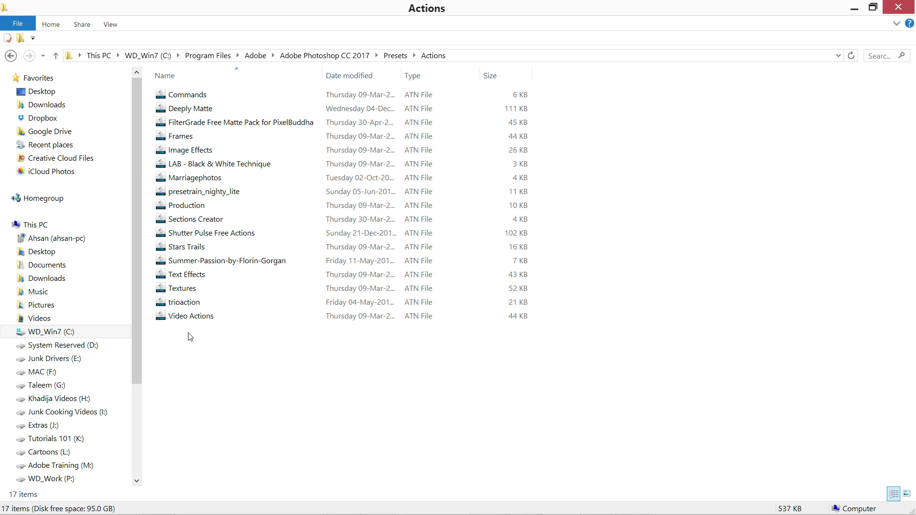
click(186, 304)
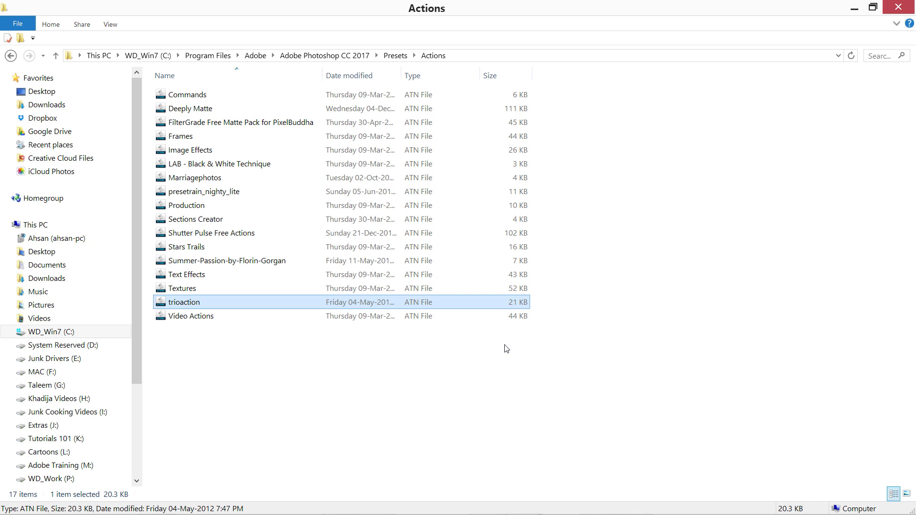
click(378, 507)
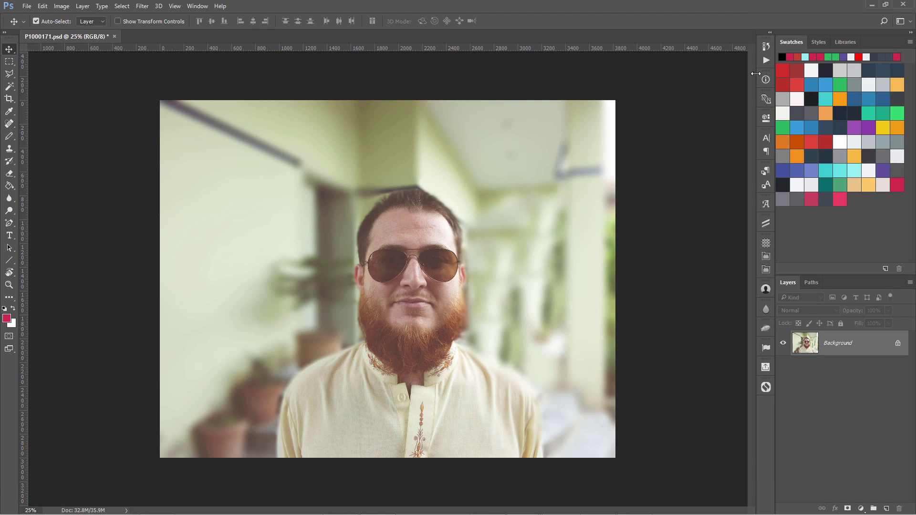
Step: In the Actions panel, open the Load Actions file chooser and cancel without loading anything
click(766, 60)
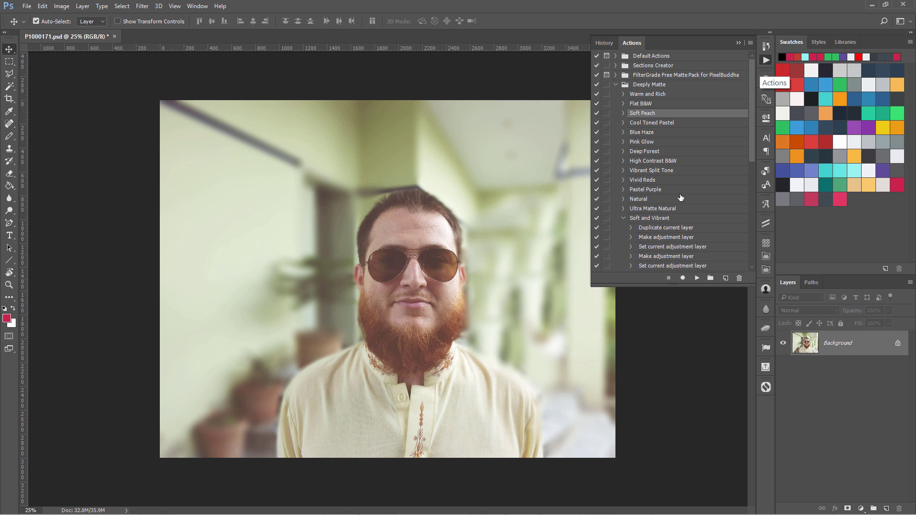
click(751, 44)
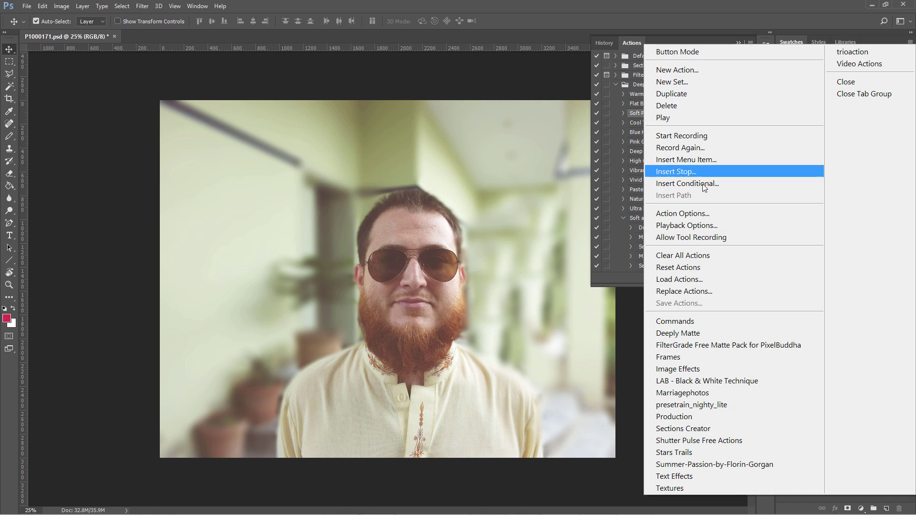
click(681, 281)
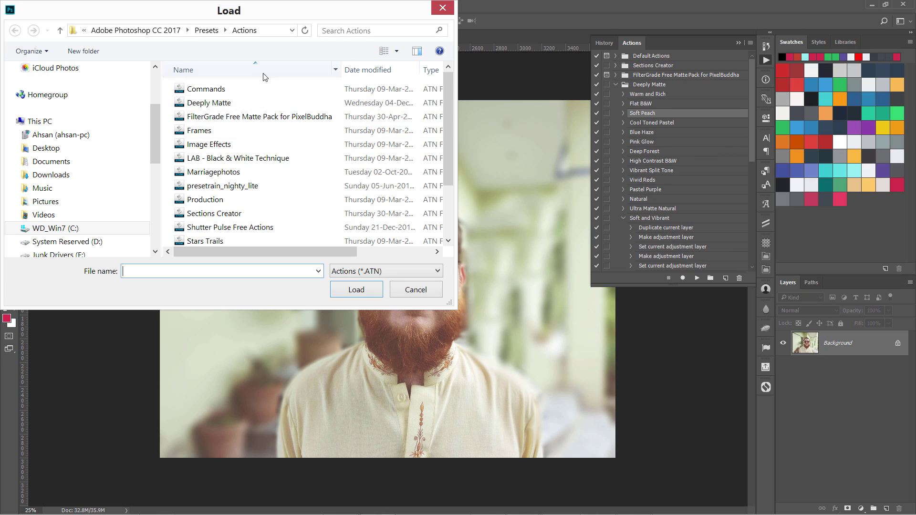
scroll(157, 100, up, 3)
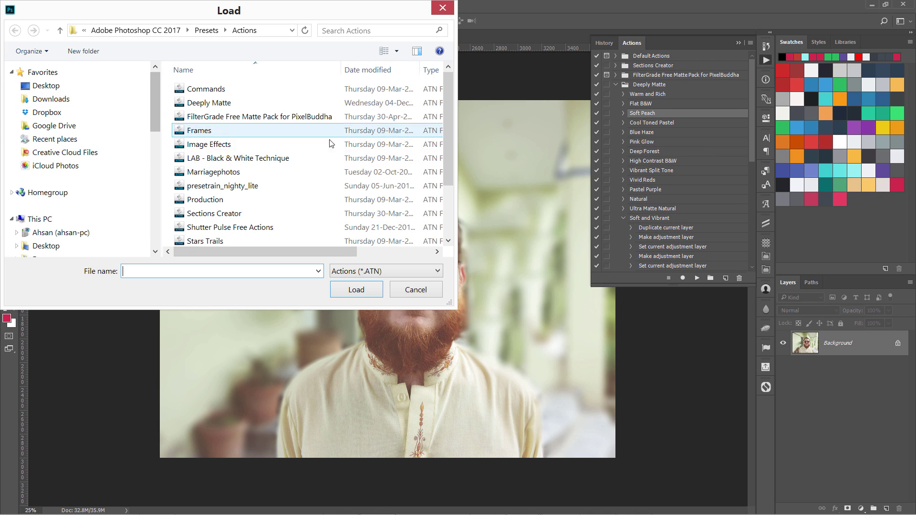
click(413, 291)
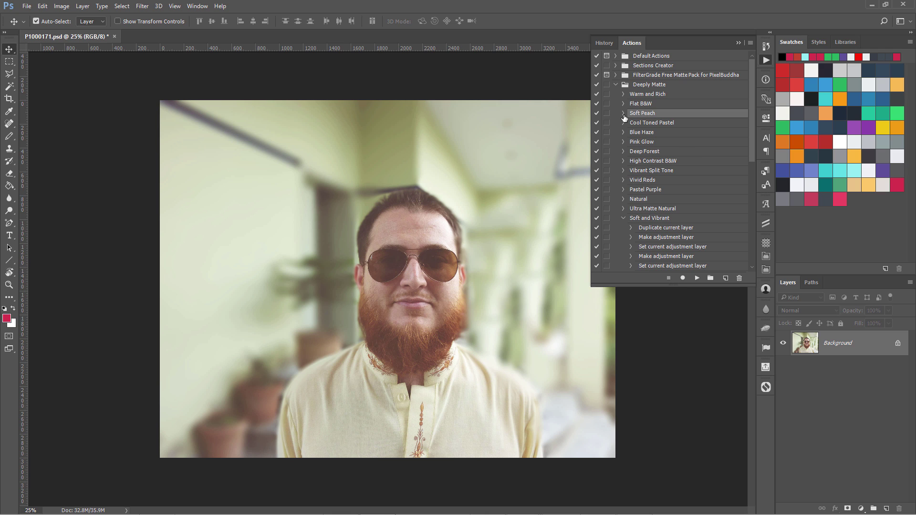
Step: Collapse the Deeply Matte set in the Actions panel
click(624, 117)
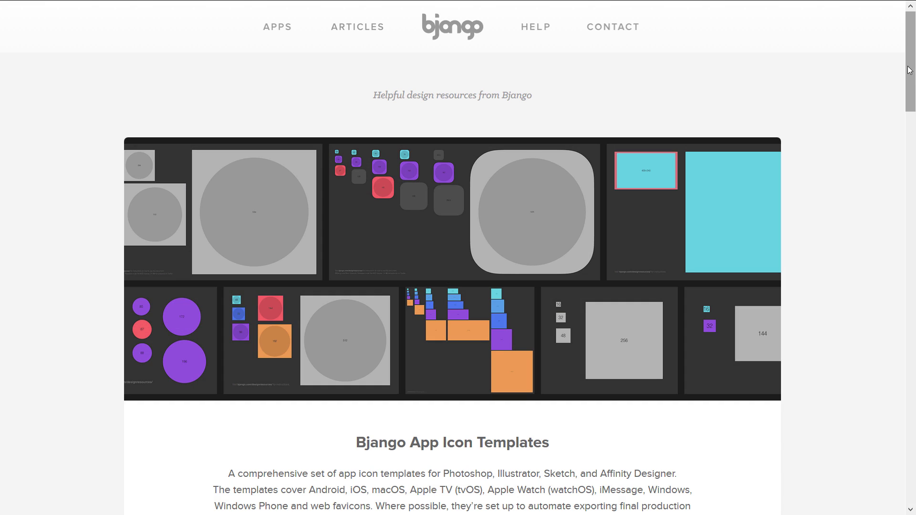
mouse_move(252, 3)
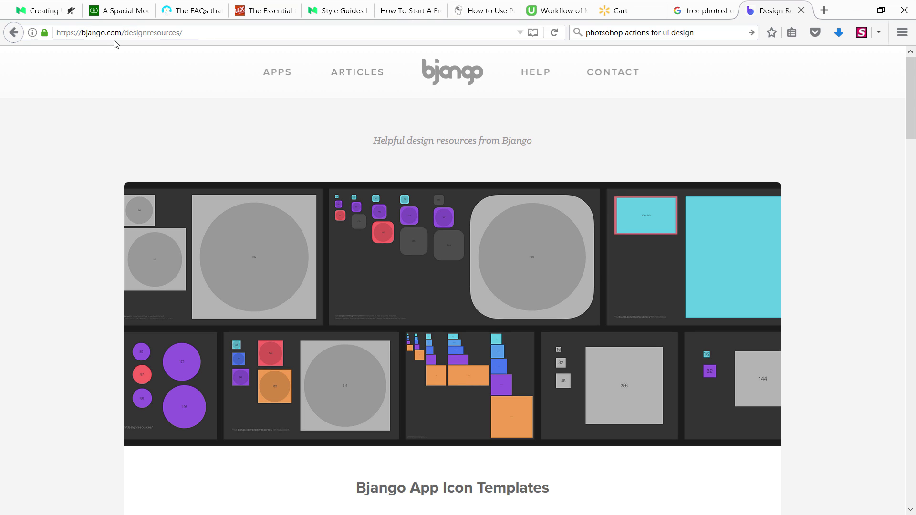
click(190, 37)
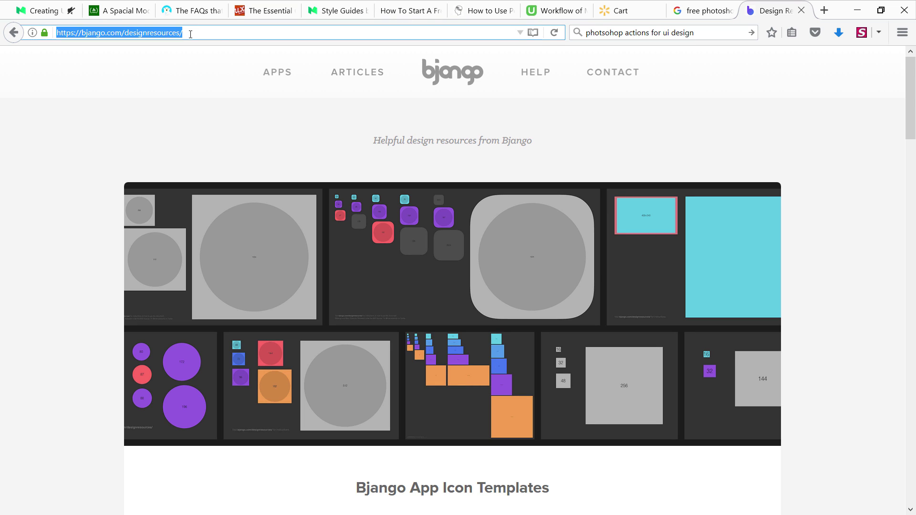
scroll(912, 84, down, 5)
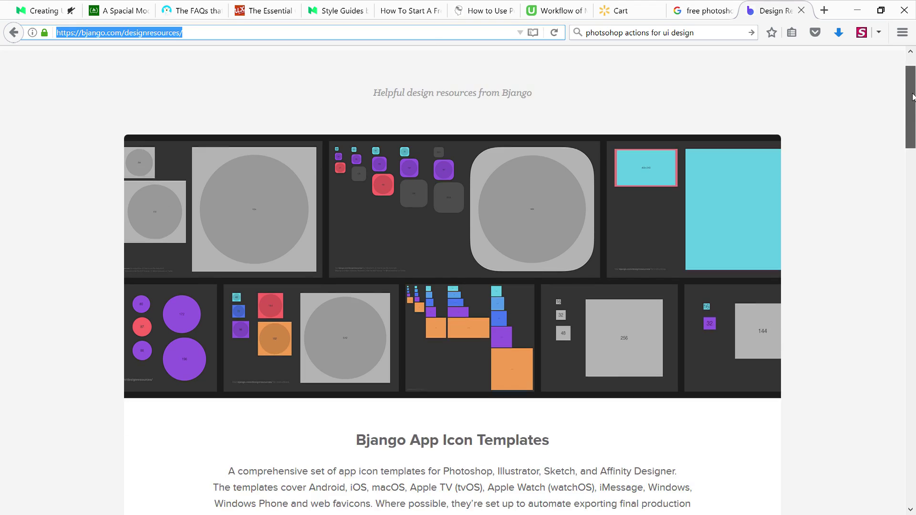
click(836, 193)
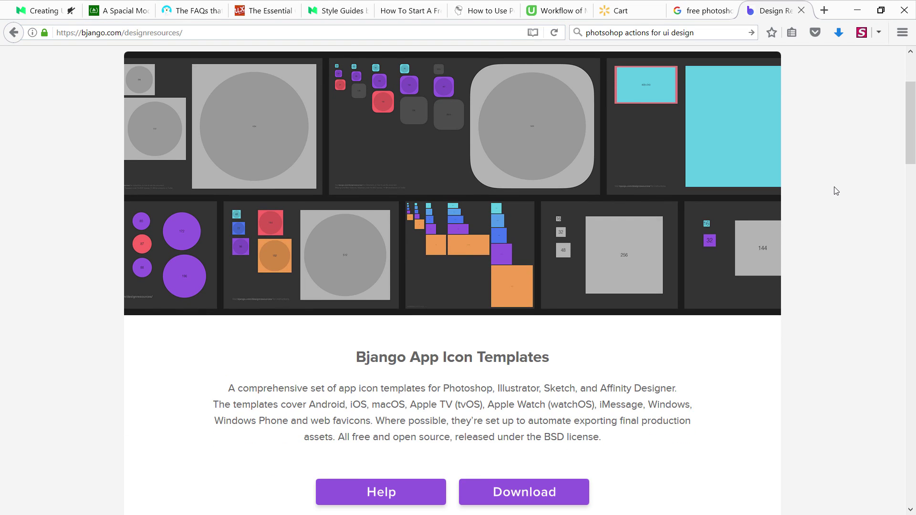
key(F11)
key(F11)
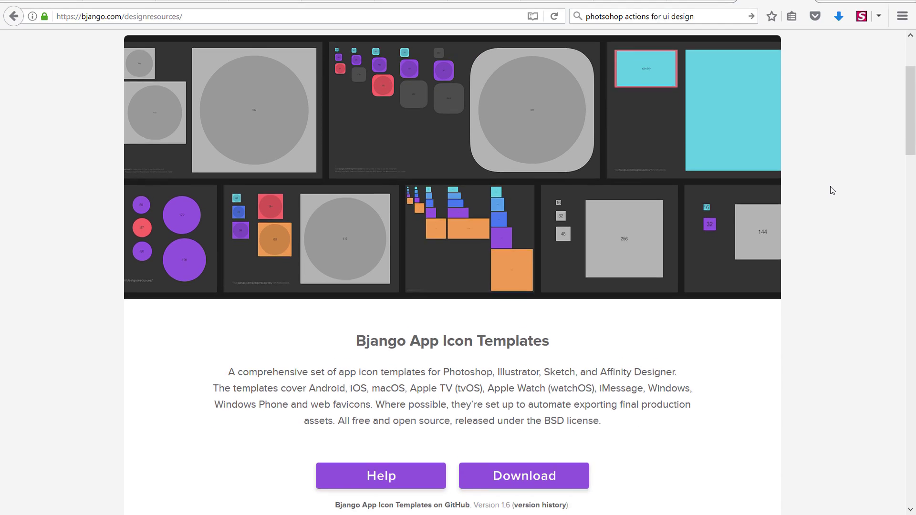
drag(912, 124, 904, 341)
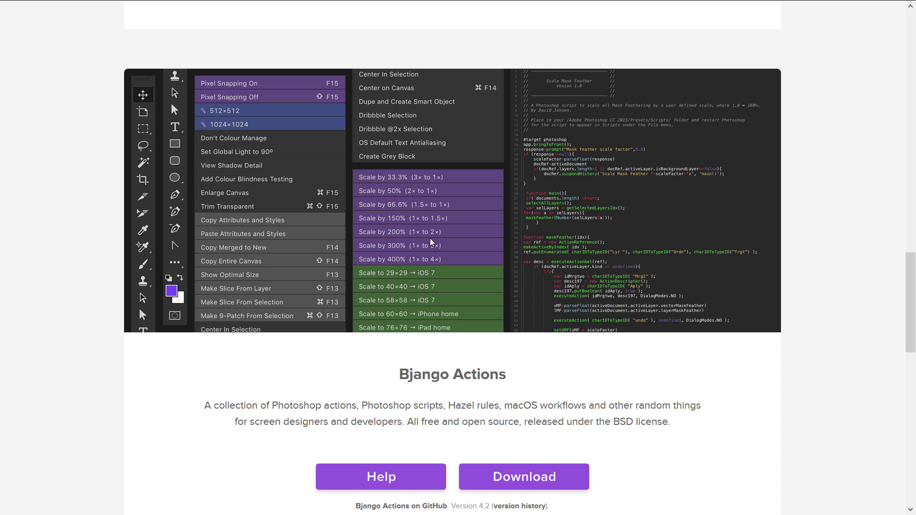
drag(906, 306, 914, 40)
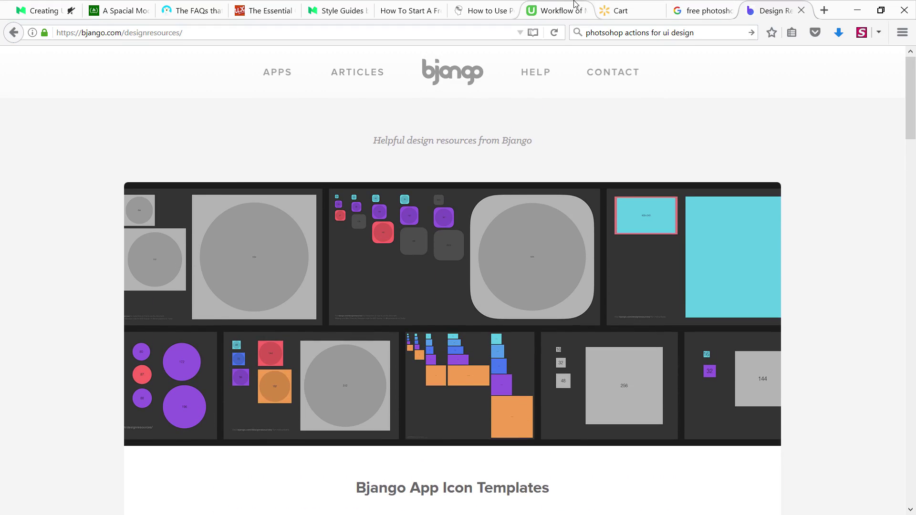
Step: Search Google for 'free photoshop actions for weddings' and view the image results
click(711, 8)
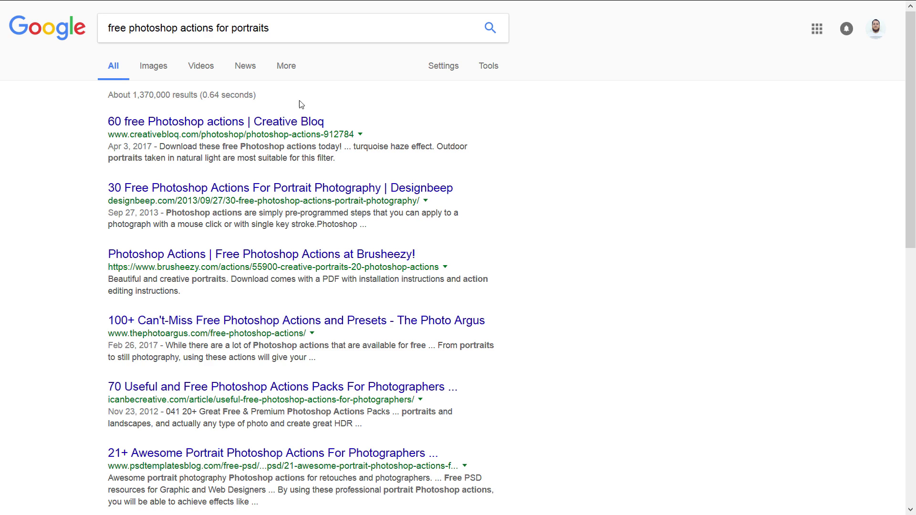
double_click(234, 28)
key(BackSpace)
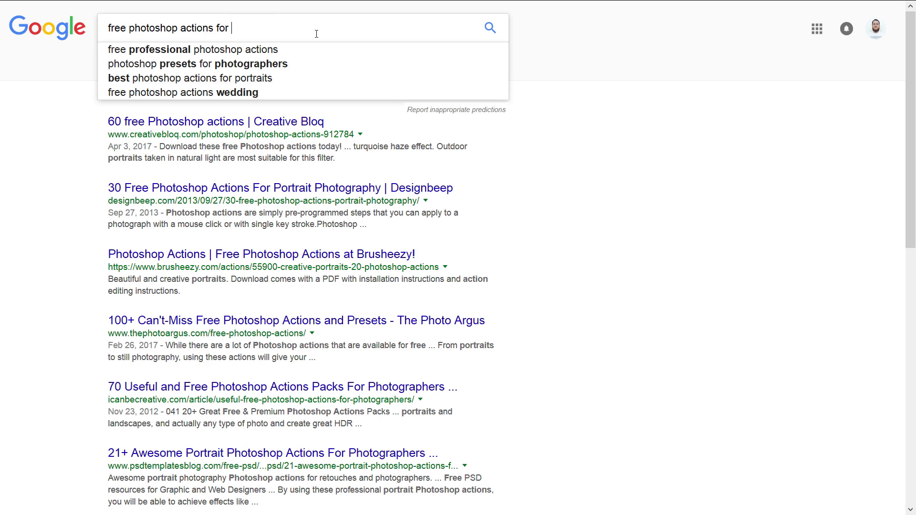
text(we)
key(Down)
key(Down)
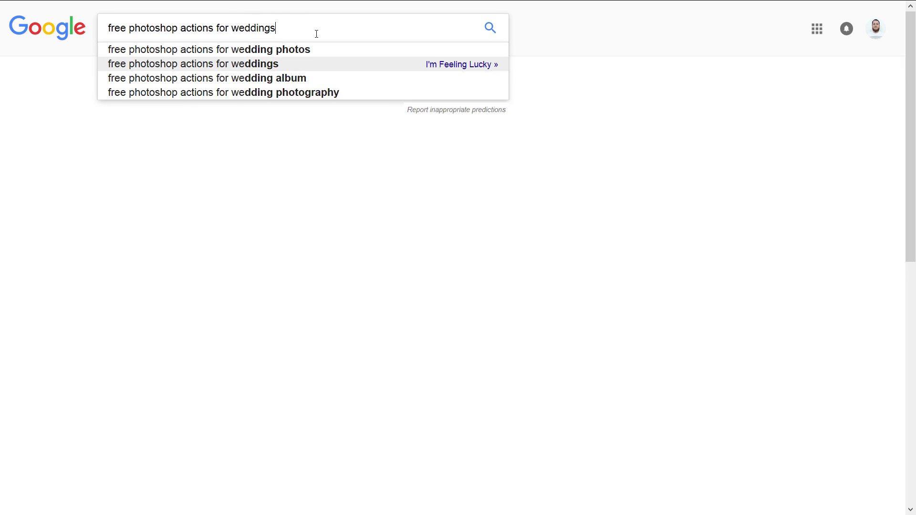
key(Return)
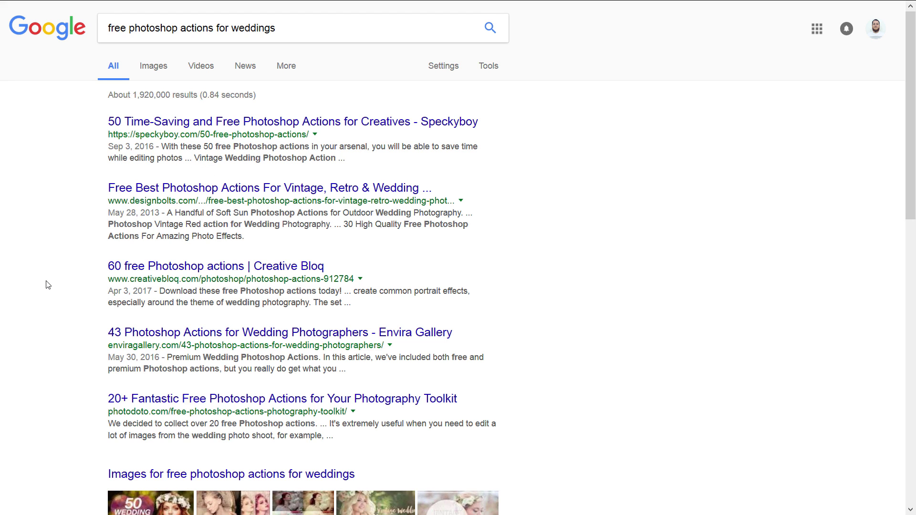
scroll(48, 285, down, 2)
scroll(47, 285, up, 2)
click(153, 67)
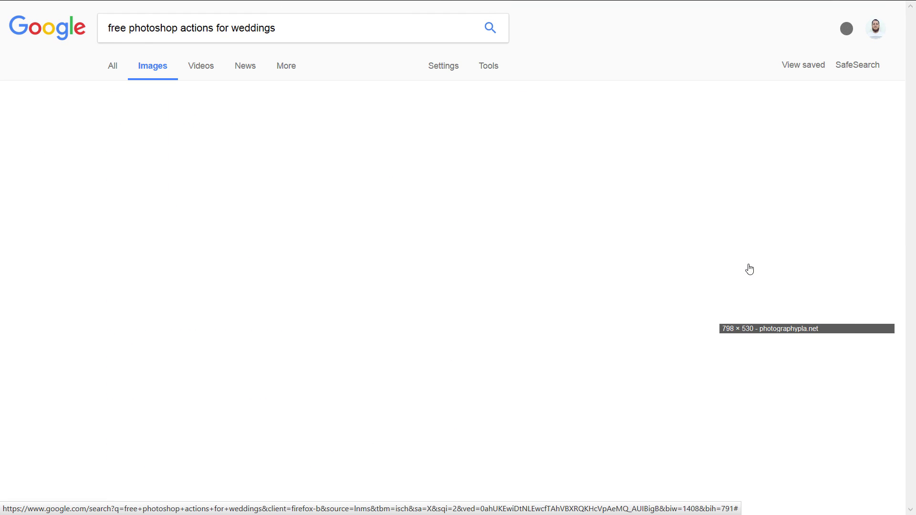